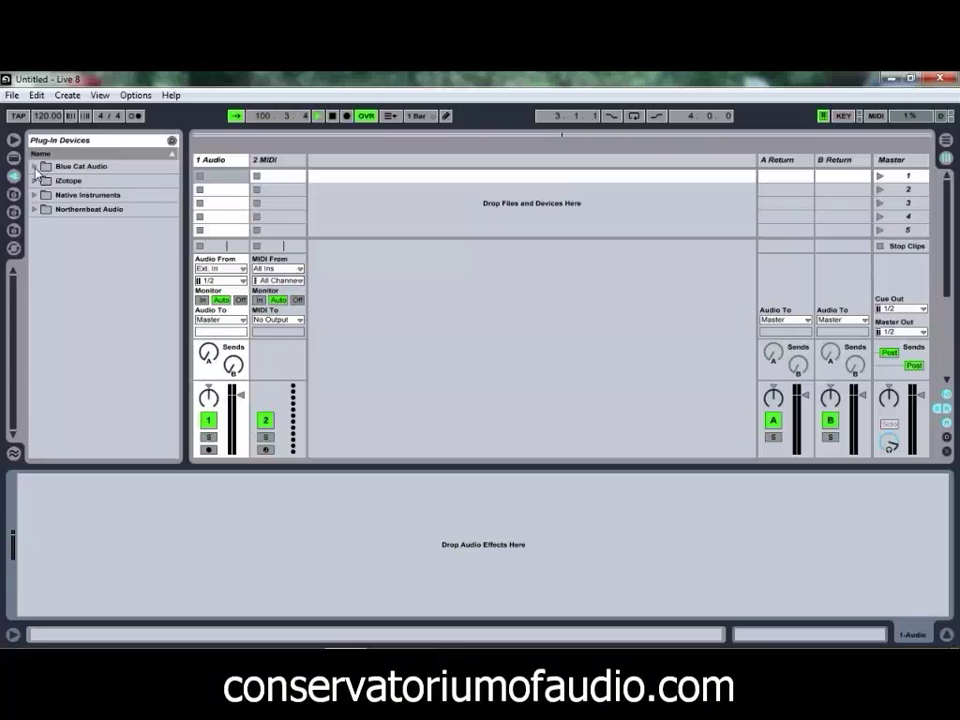
- Expand the Blue Cat Audio folder in the Plug-In Devices browser
left_click(35, 168)
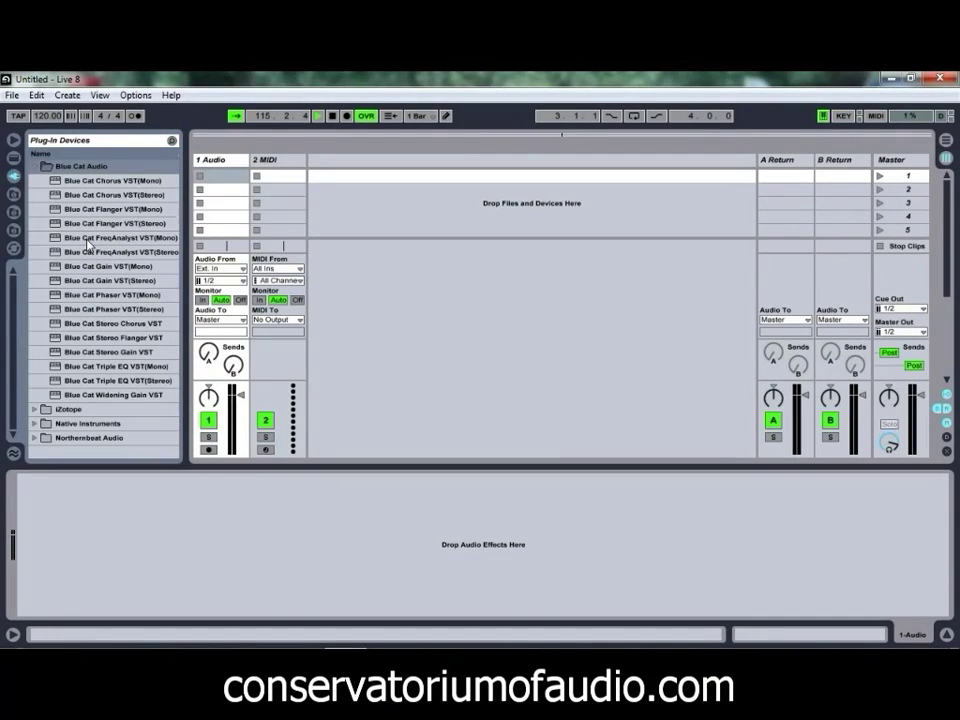
- Add Blue Cat FreqAnalyst VST (Stereo) to the 1 Audio track and move its window aside
left_click_drag(90, 252, 231, 161)
left_click_drag(251, 91, 539, 124)
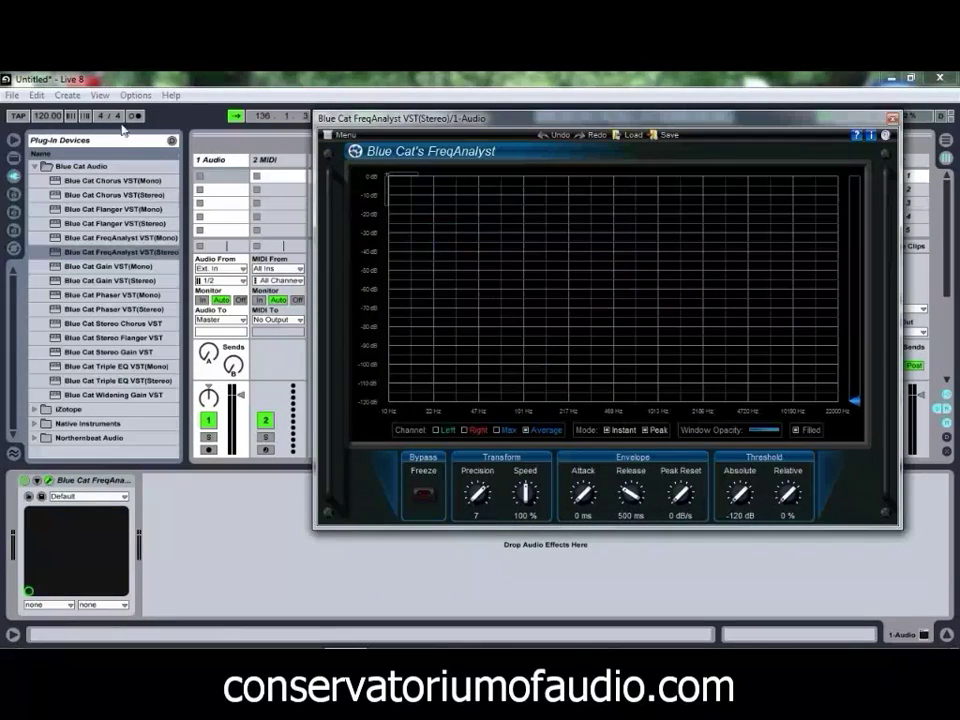
- Load Break - Shakin - L4.wav from AC Sample Library > Drums into track 1's first clip slot
left_click(13, 175)
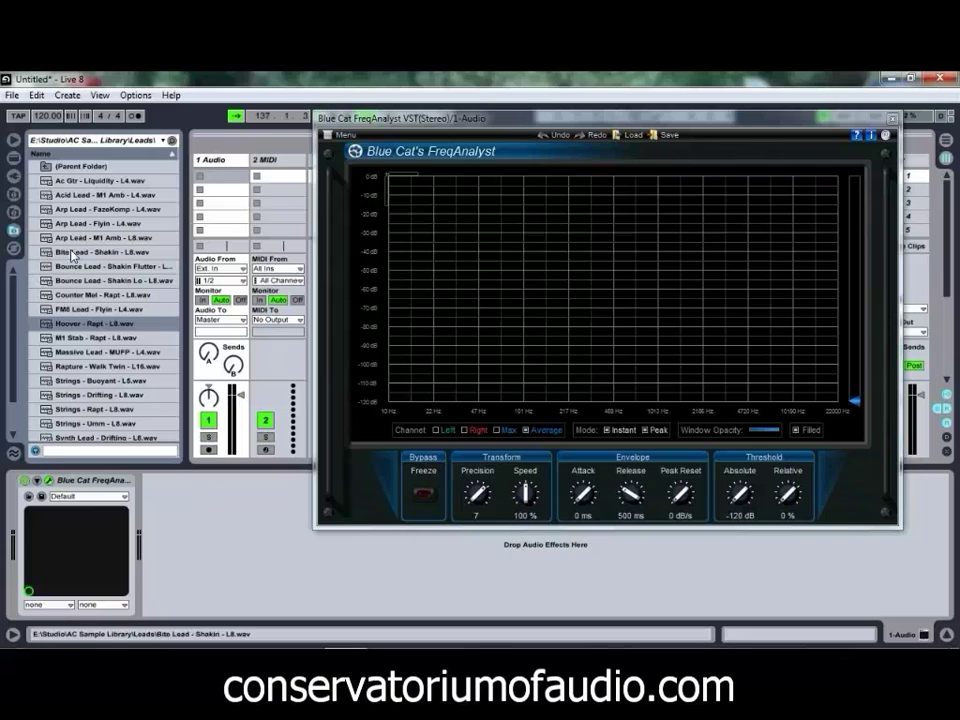
left_click(73, 167)
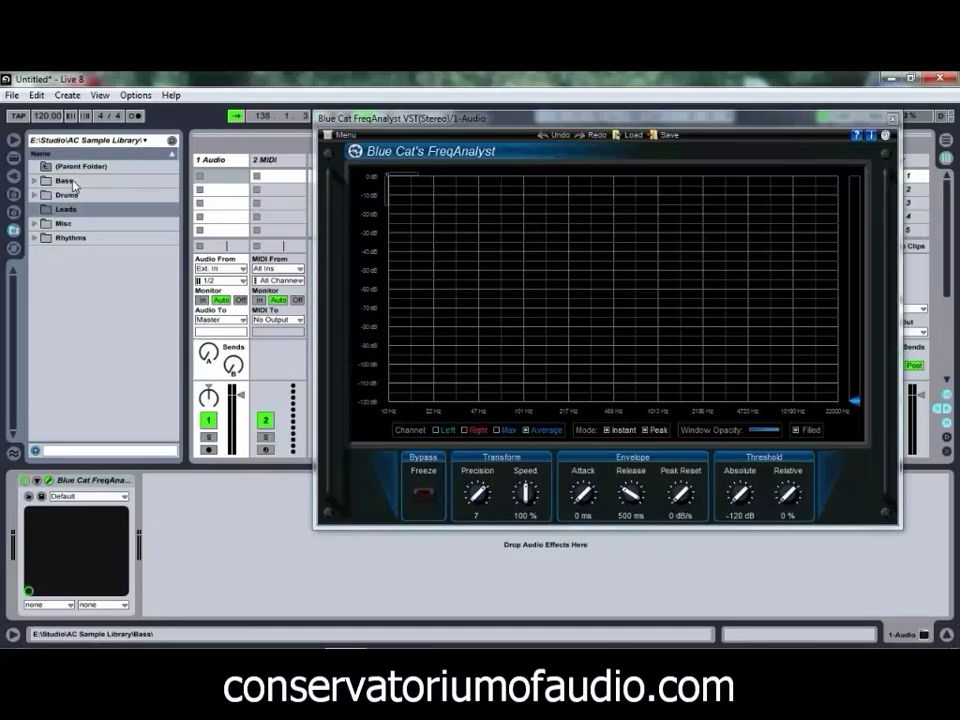
double_click(68, 196)
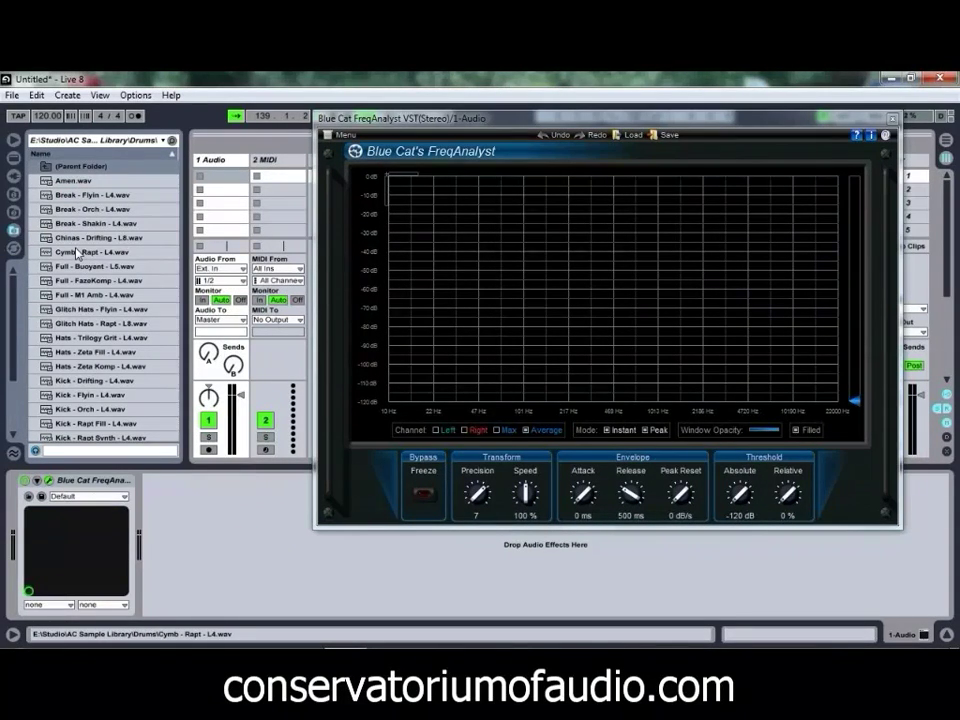
left_click(78, 238)
left_click(78, 224)
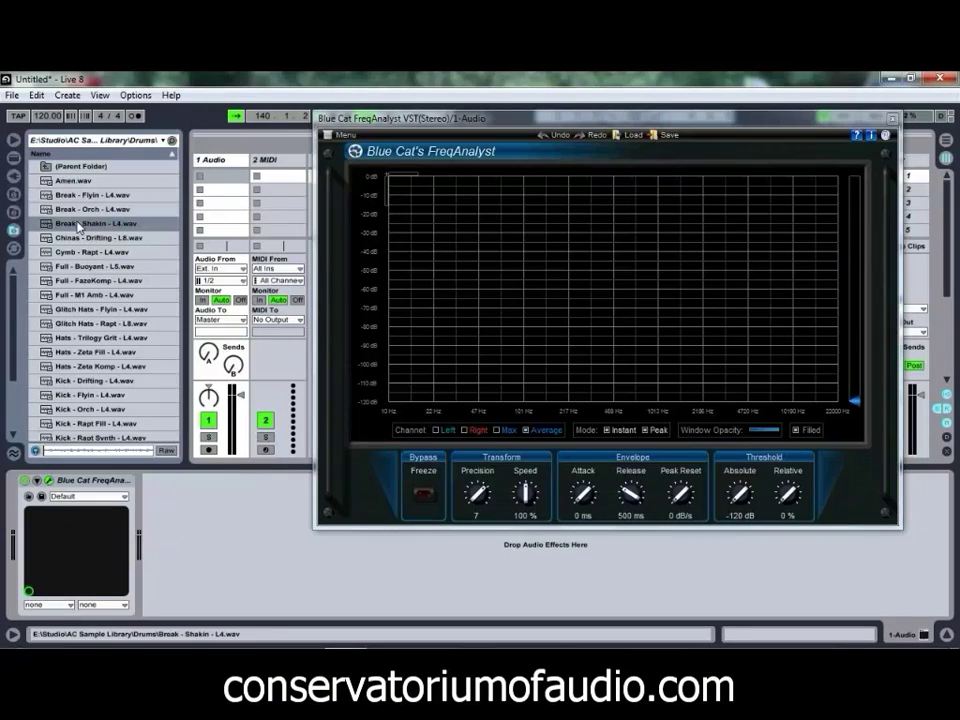
left_click_drag(60, 226, 205, 180)
- Launch the Break - Shakin clip on track 1 so FreqAnalyst shows its spectrum
left_click(200, 176)
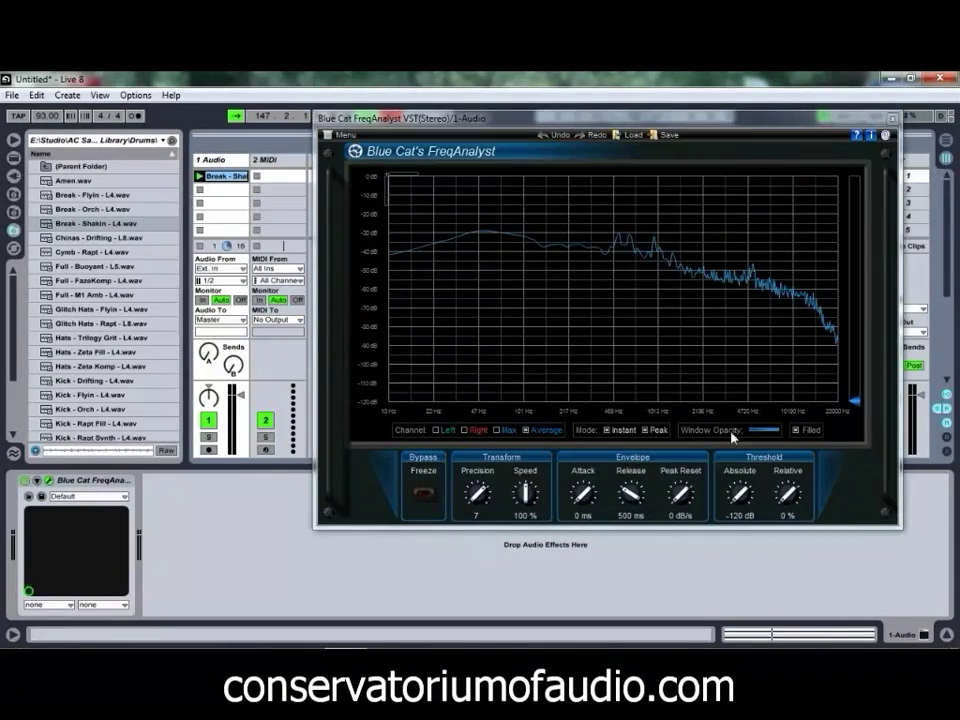
left_click(436, 431)
left_click(464, 431)
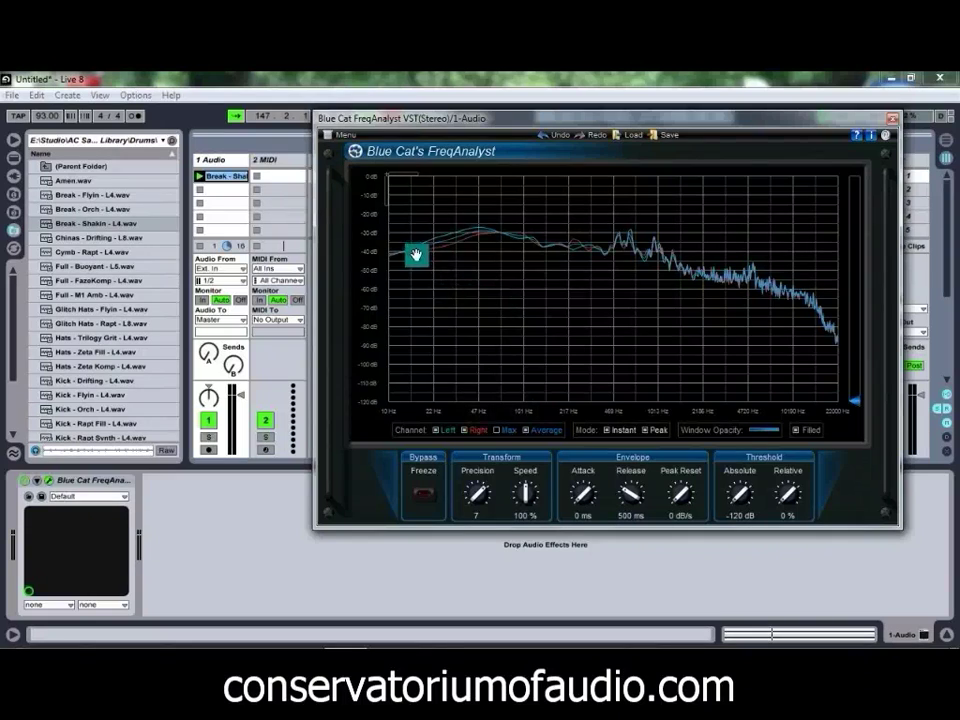
left_click(527, 431)
left_click(529, 432)
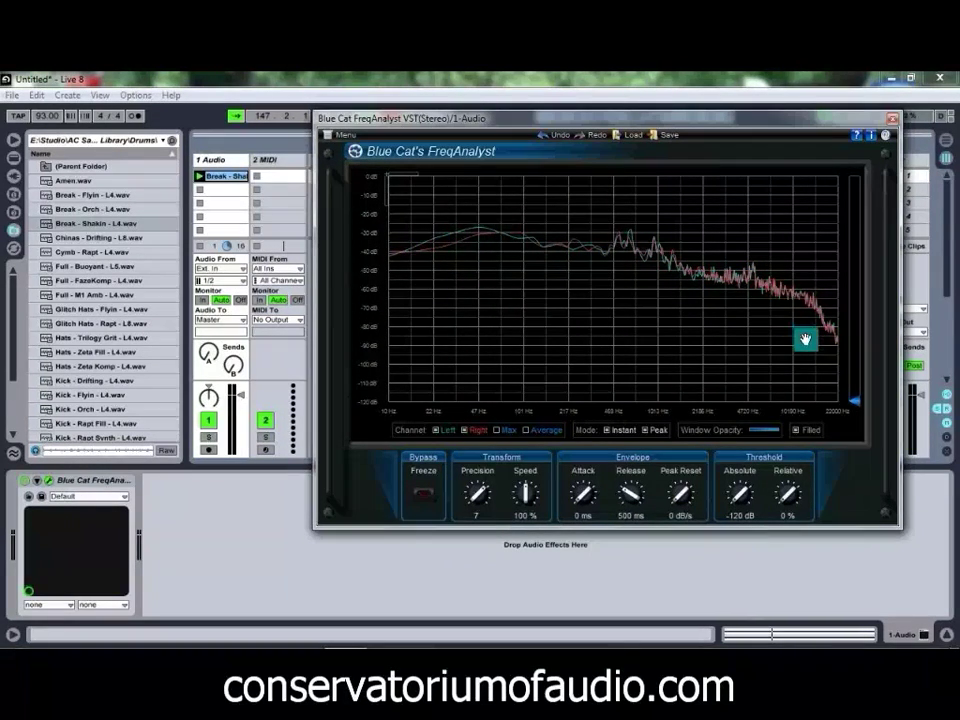
left_click(200, 178)
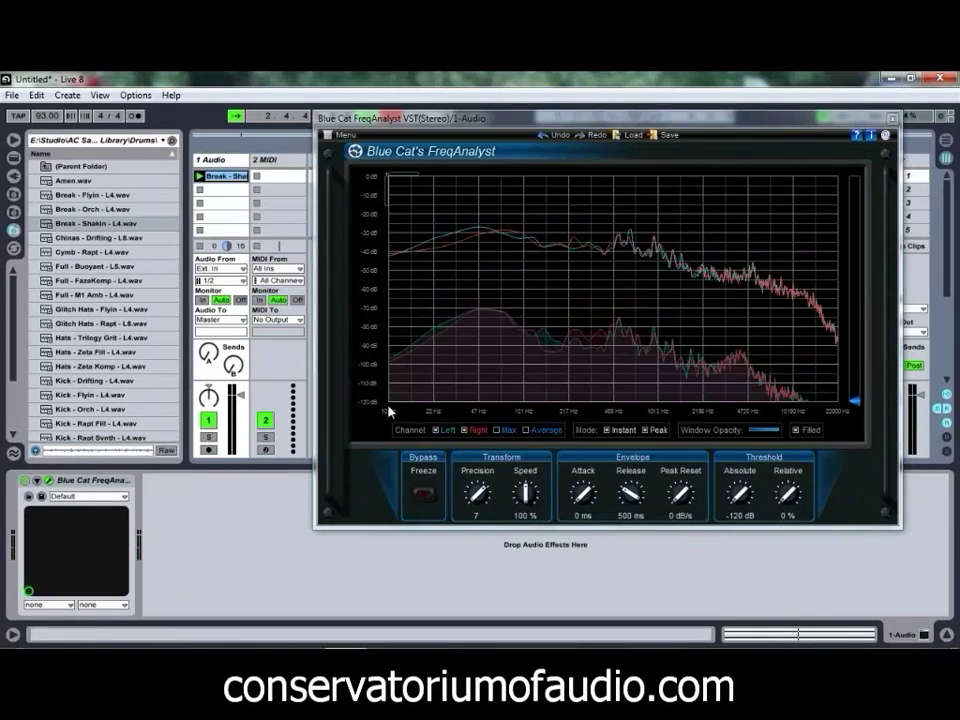
left_click(464, 430)
left_click(435, 430)
left_click(497, 430)
left_click(527, 431)
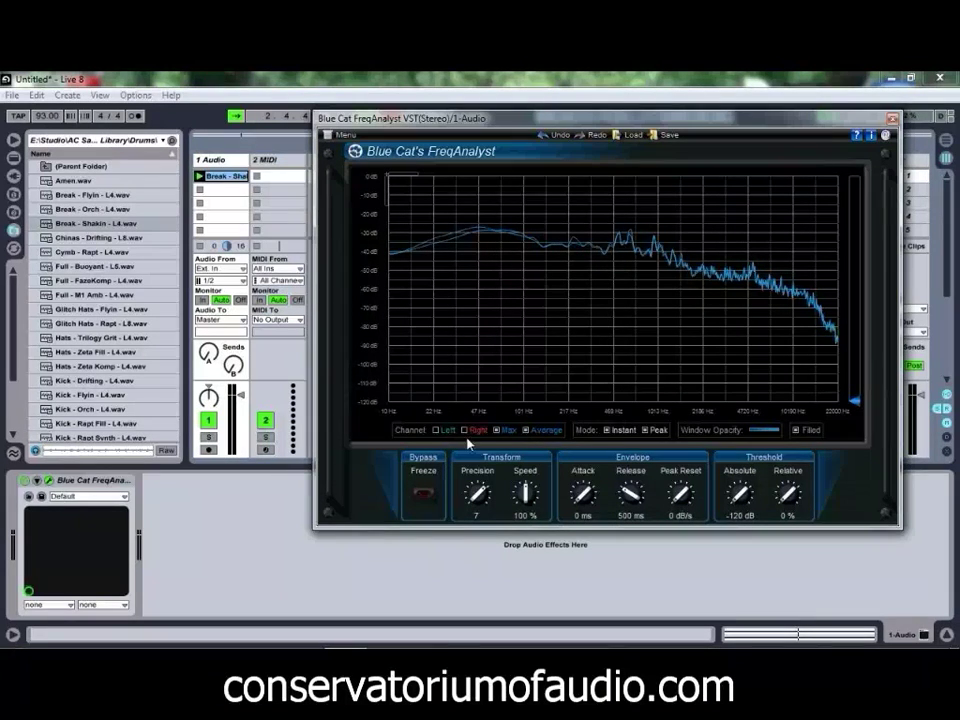
left_click(499, 431)
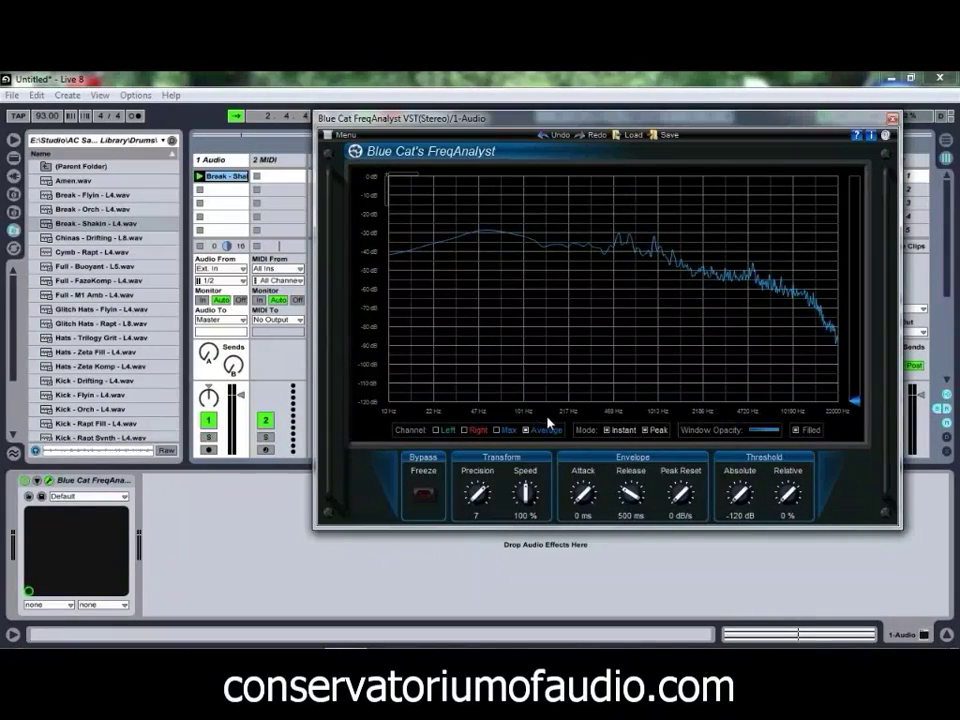
- Toggle FreqAnalyst's Instant and Peak modes, leaving only Peak checked
left_click(606, 430)
left_click(646, 430)
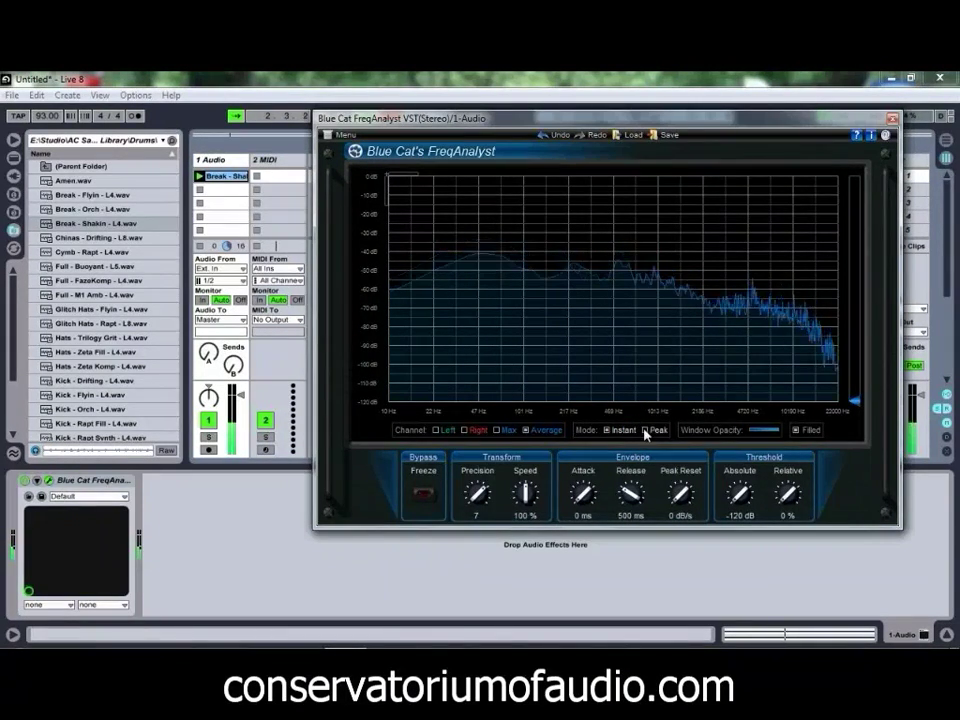
left_click(645, 430)
left_click(606, 430)
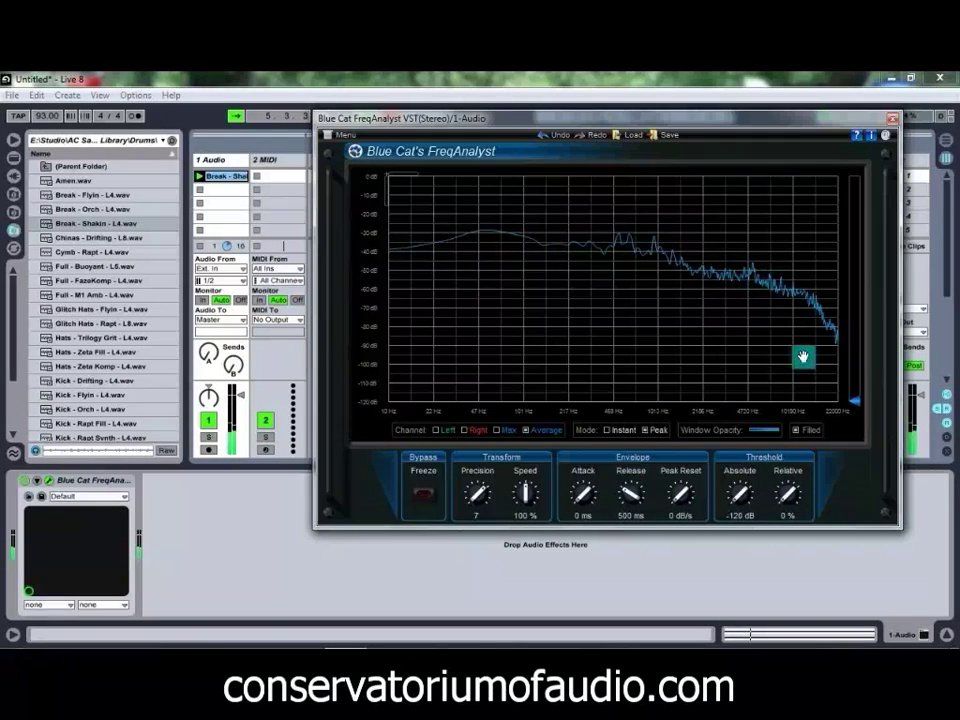
- Turn Instant mode back on and briefly lower Window Opacity before restoring it to maximum
left_click(607, 431)
mouse_move(760, 430)
left_mouse_down()
mouse_move(740, 432)
mouse_move(786, 433)
mouse_move(765, 433)
left_mouse_up()
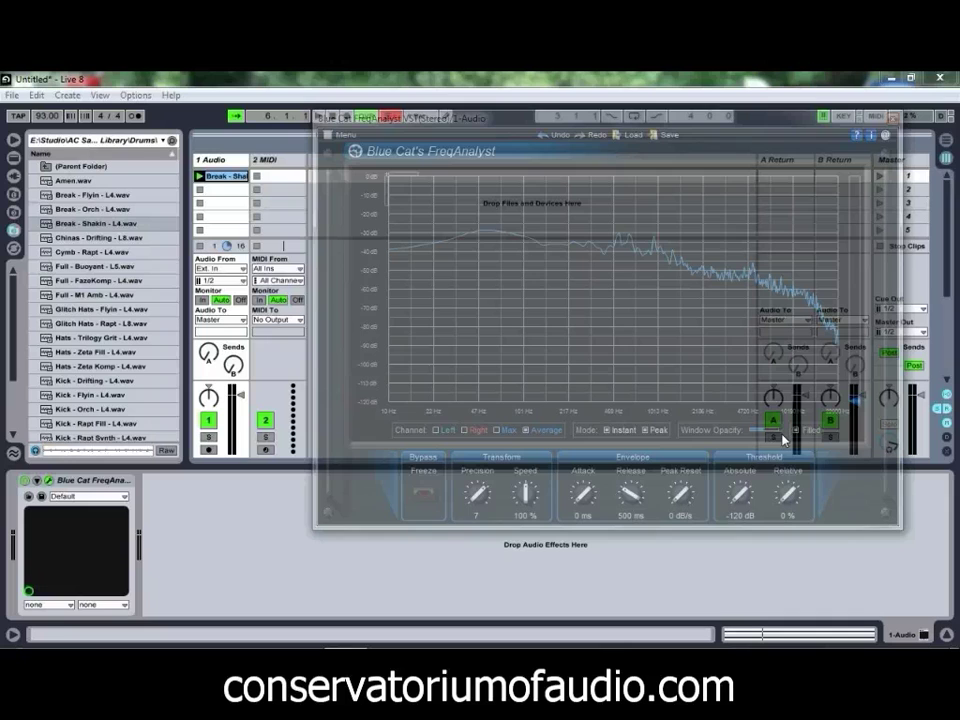
left_click_drag(760, 430, 788, 432)
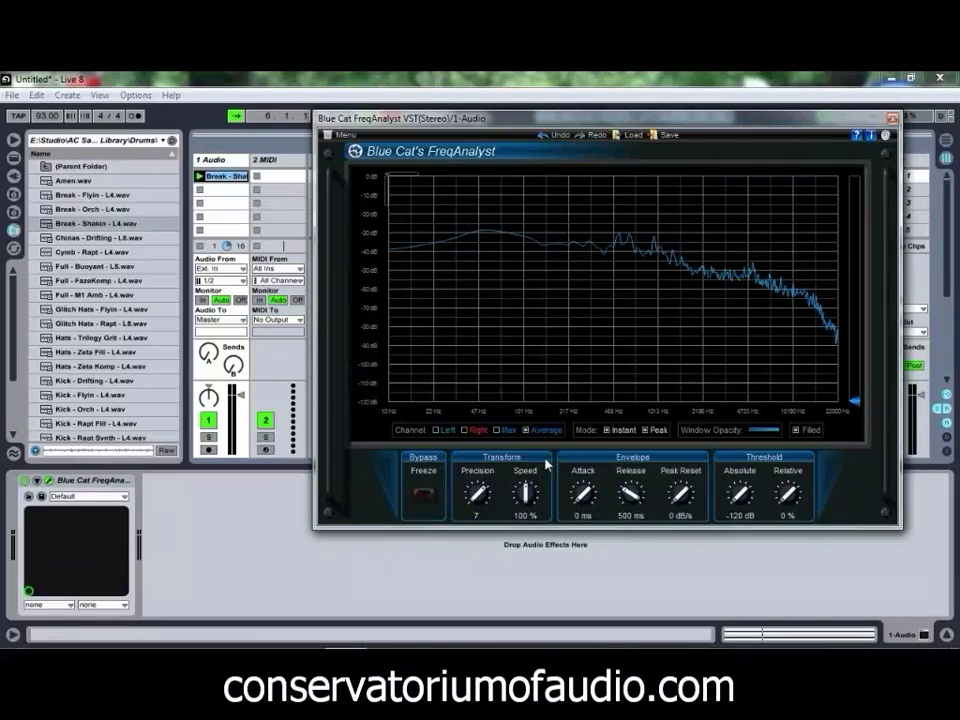
- Toggle Freeze on and off, turn Peak mode off, and relaunch the Break - Shakin clip
left_click(426, 491)
left_click(425, 497)
left_click(645, 430)
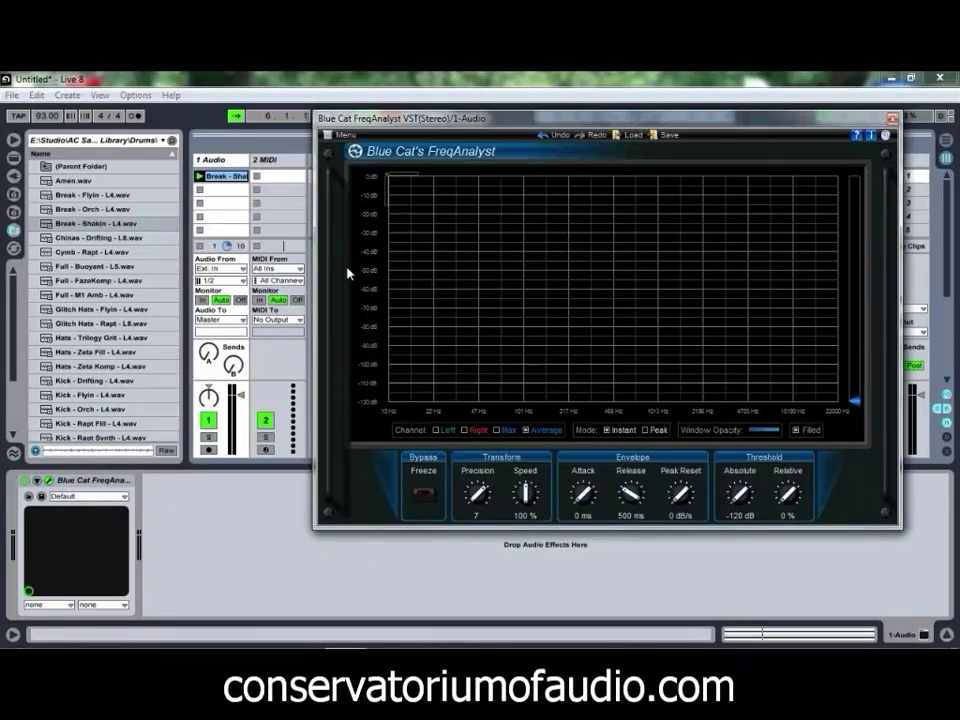
left_click(199, 176)
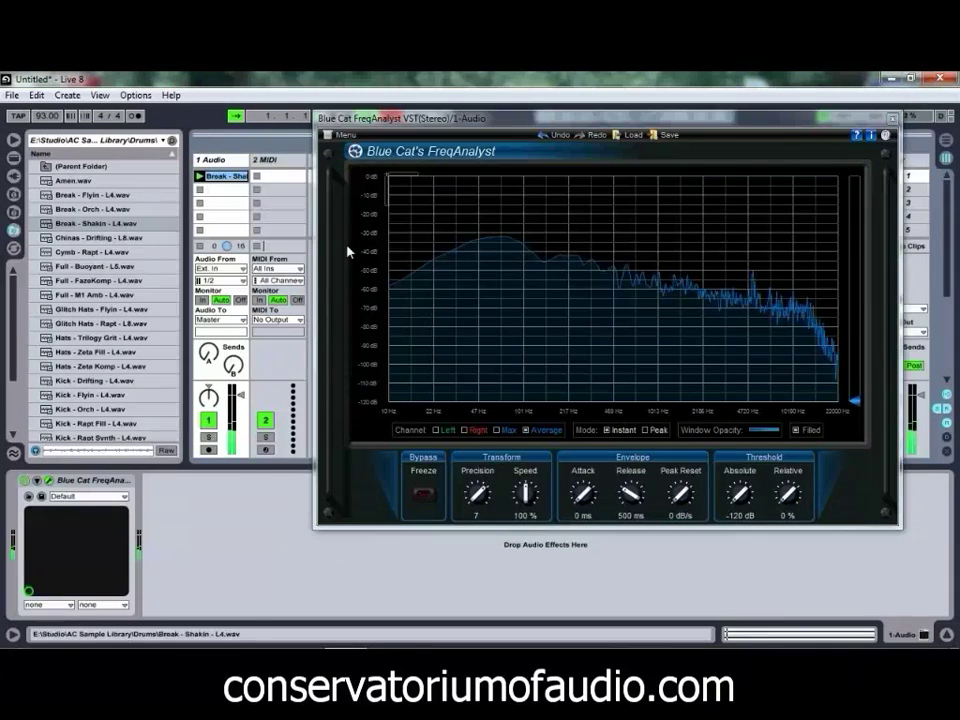
- Freeze the FreqAnalyst spectrum display and close the plug-in window
left_click(424, 498)
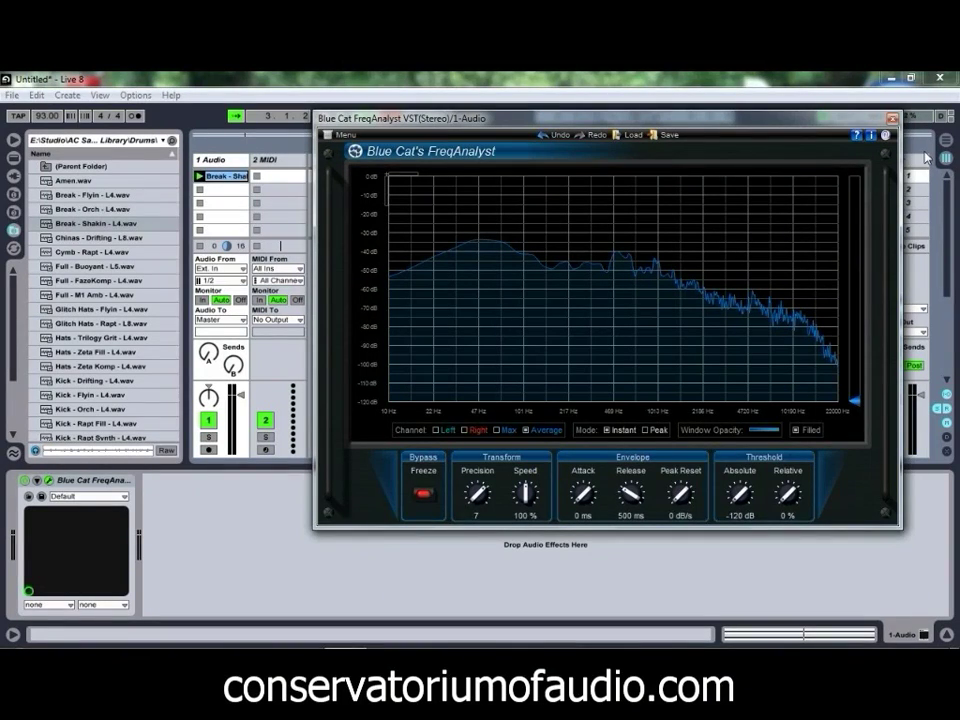
left_click(893, 119)
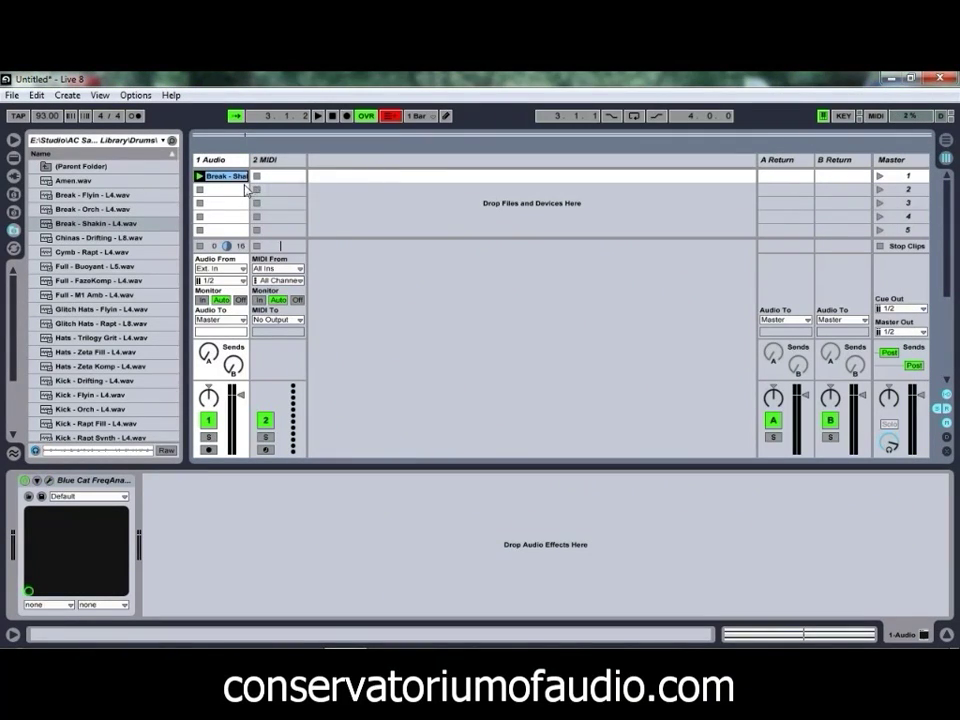
- Switch the browser from Live Devices to Plug-In Devices showing the Blue Cat Audio folder
left_click(14, 157)
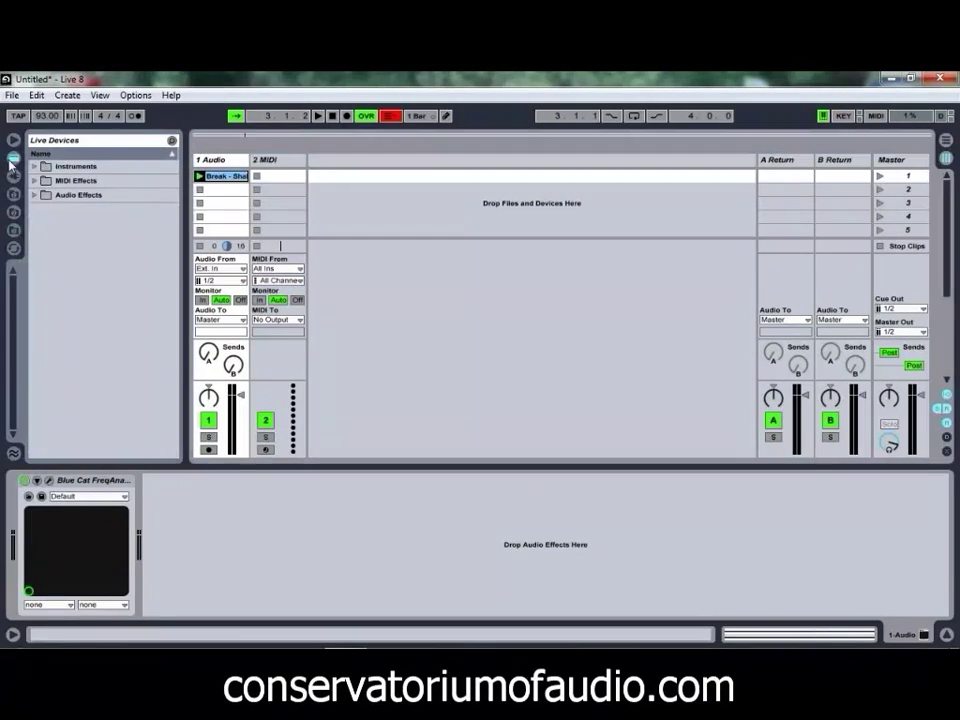
left_click(14, 175)
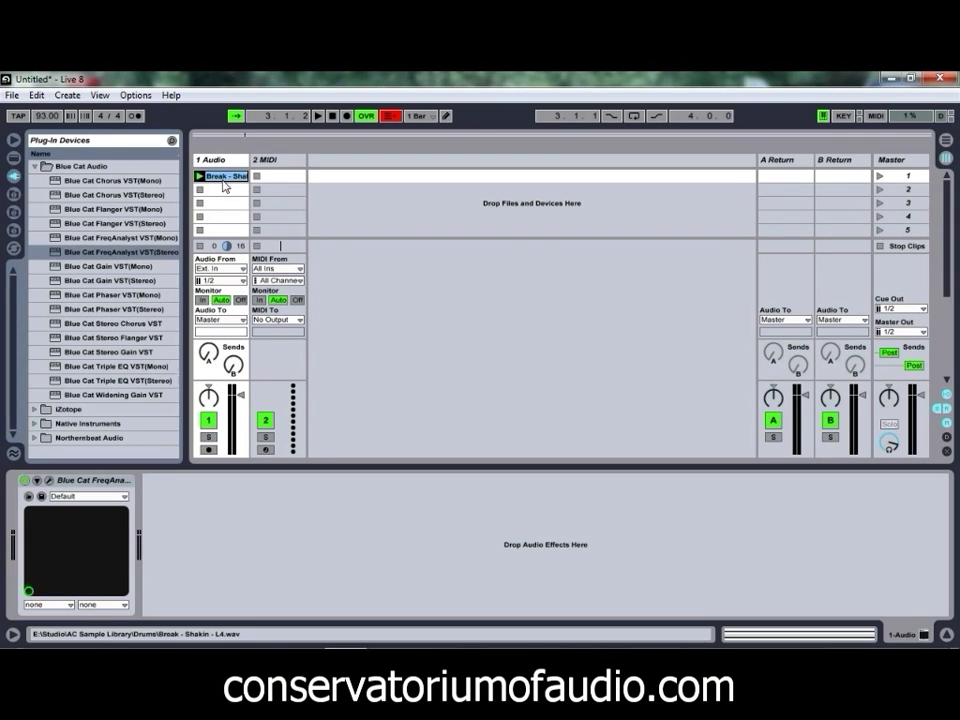
- Delete Blue Cat FreqAnalyst from the 1 Audio track and return to the plug-in list
right_click(88, 487)
left_click(112, 563)
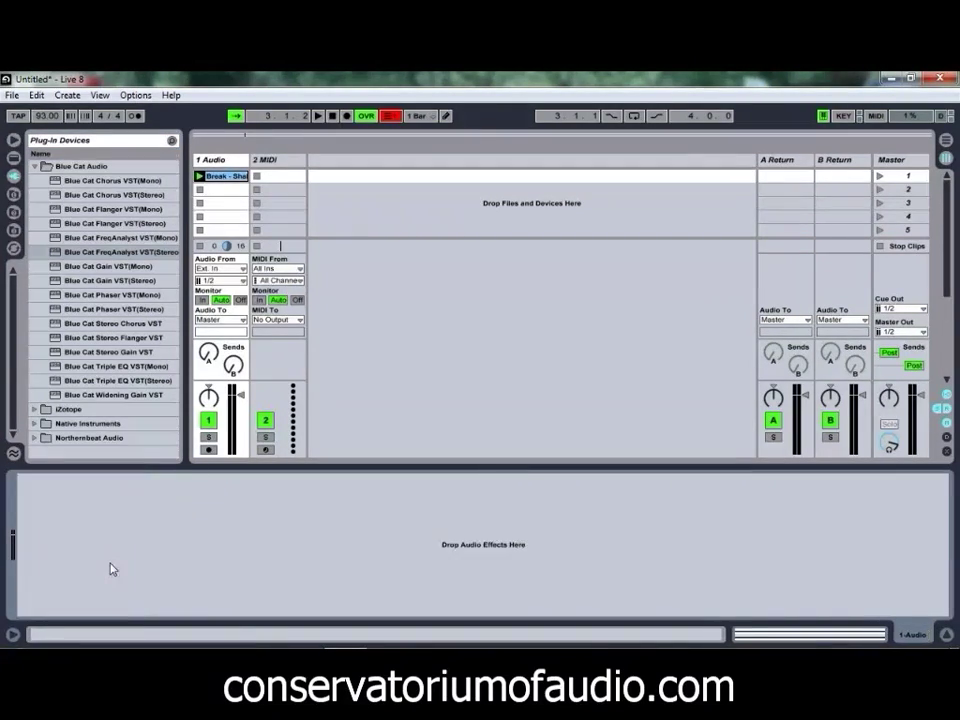
left_click(13, 158)
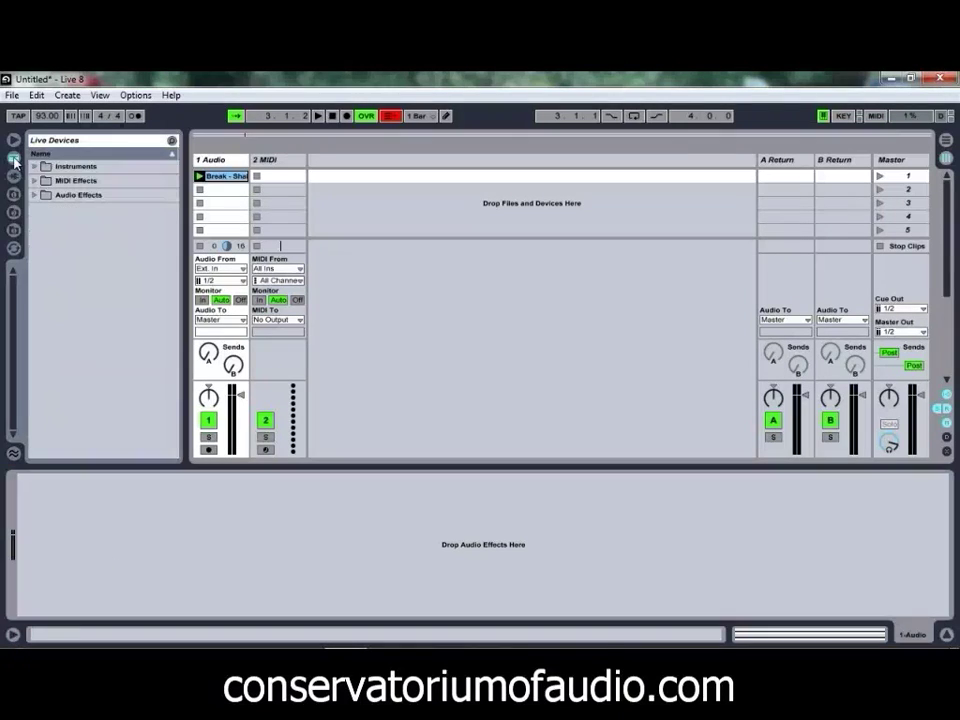
left_click(13, 175)
- Load iZotope Vinyl from the iZotope folder onto the 1 Audio track
left_click(34, 166)
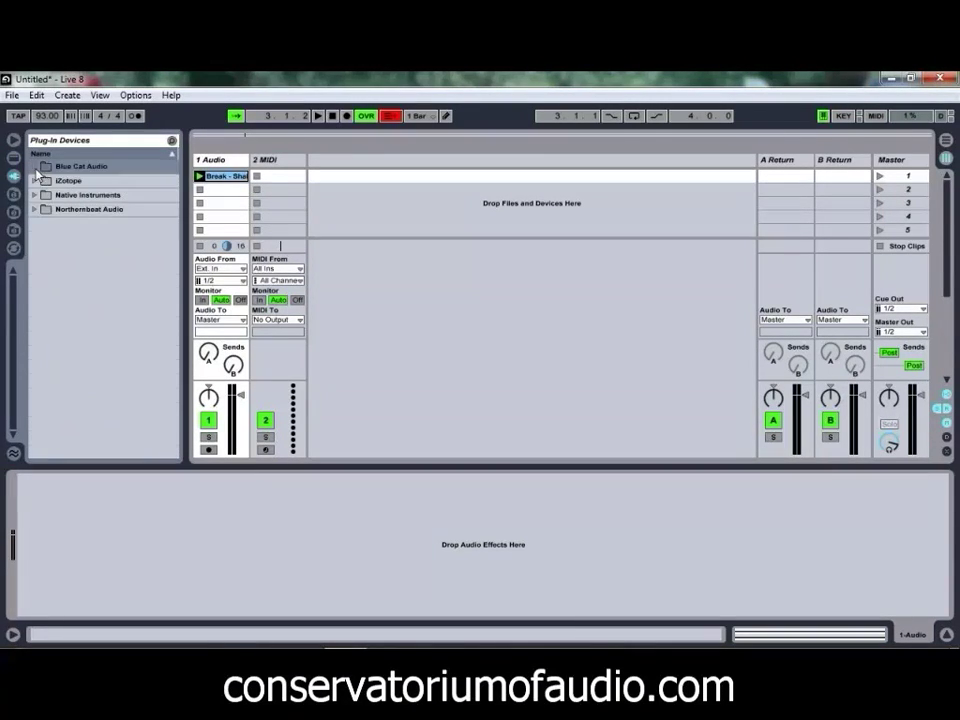
left_click(35, 181)
left_click(85, 195)
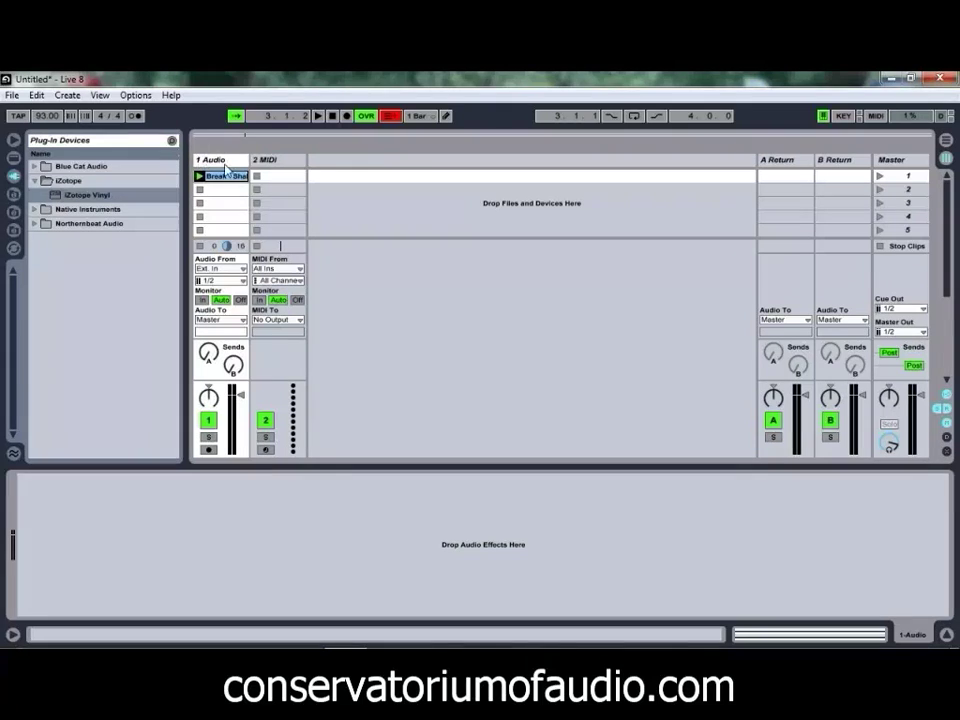
left_click_drag(236, 168, 236, 170)
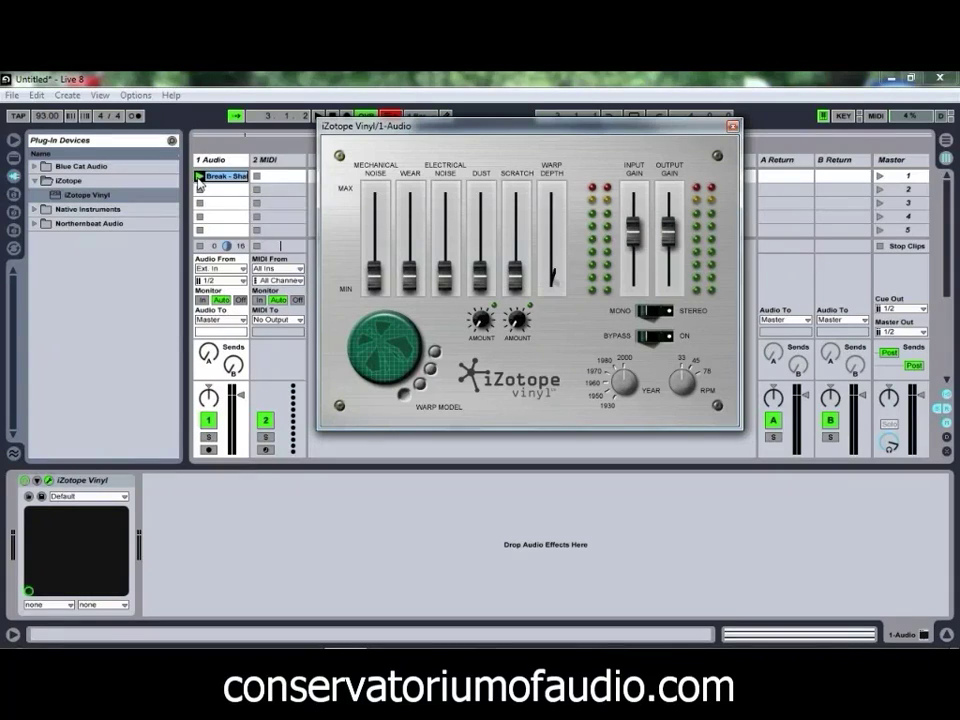
- Launch the Break clip through Vinyl and lower the Year knob slightly to an earlier era
left_click(199, 178)
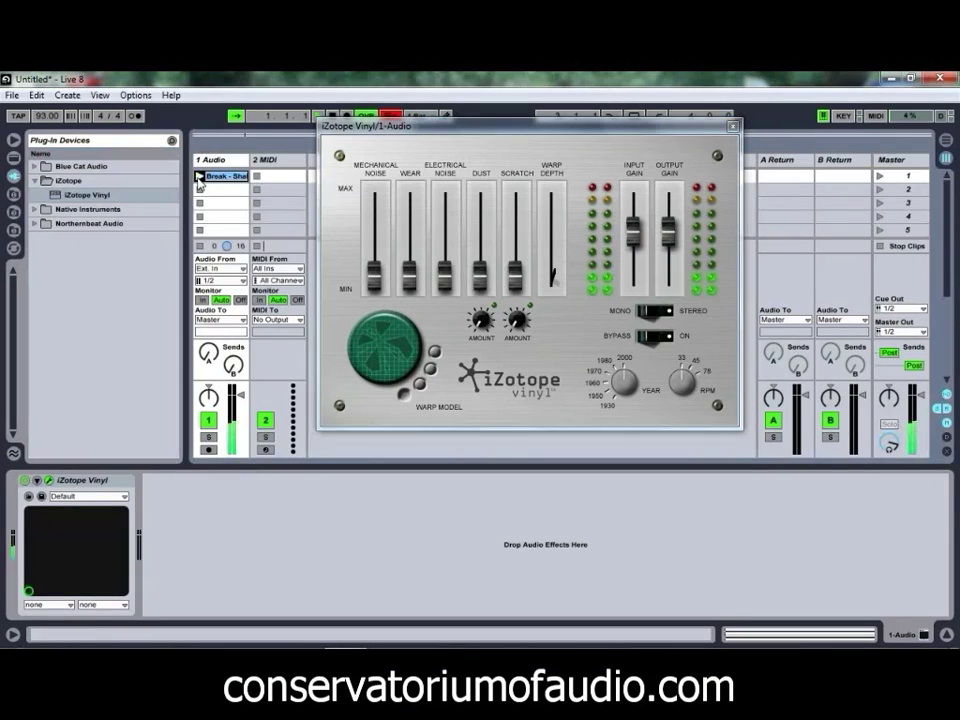
left_click(628, 397)
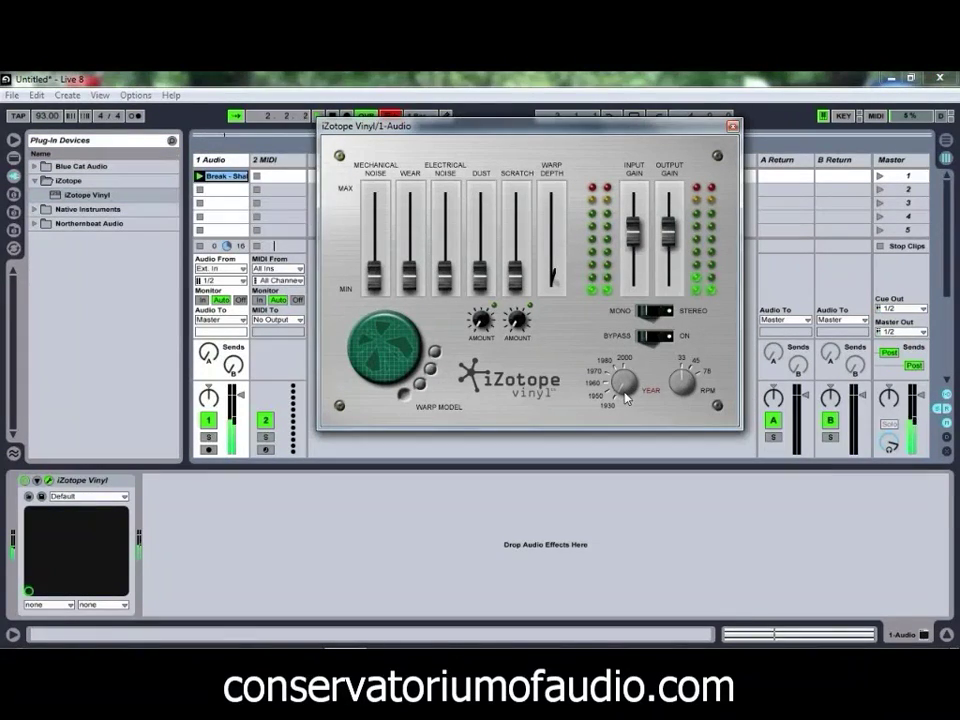
left_click_drag(620, 386, 618, 403)
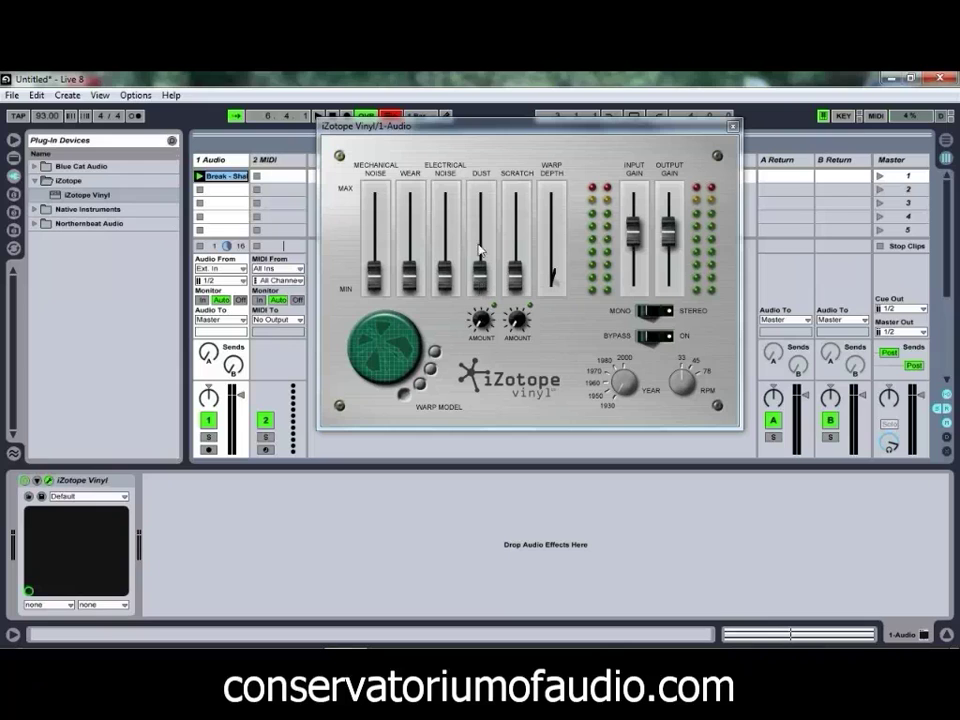
- Set the Dust Amount knob to 0%, toggle Mono/Stereo, then engage Vinyl's Bypass switch
left_click_drag(488, 312, 481, 333)
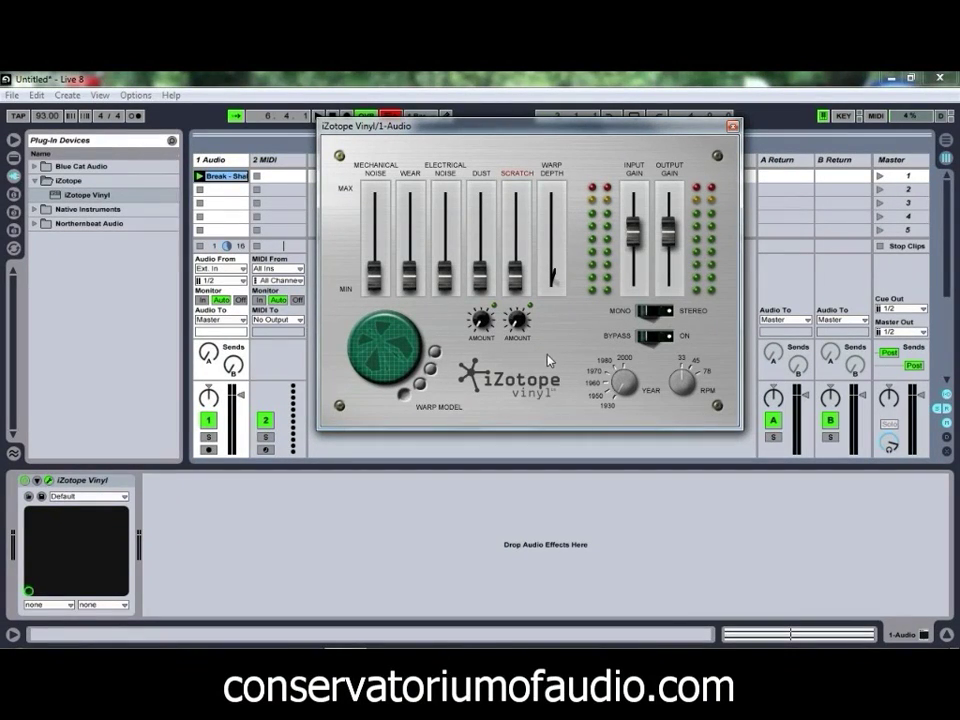
left_click(652, 314)
left_click(667, 341)
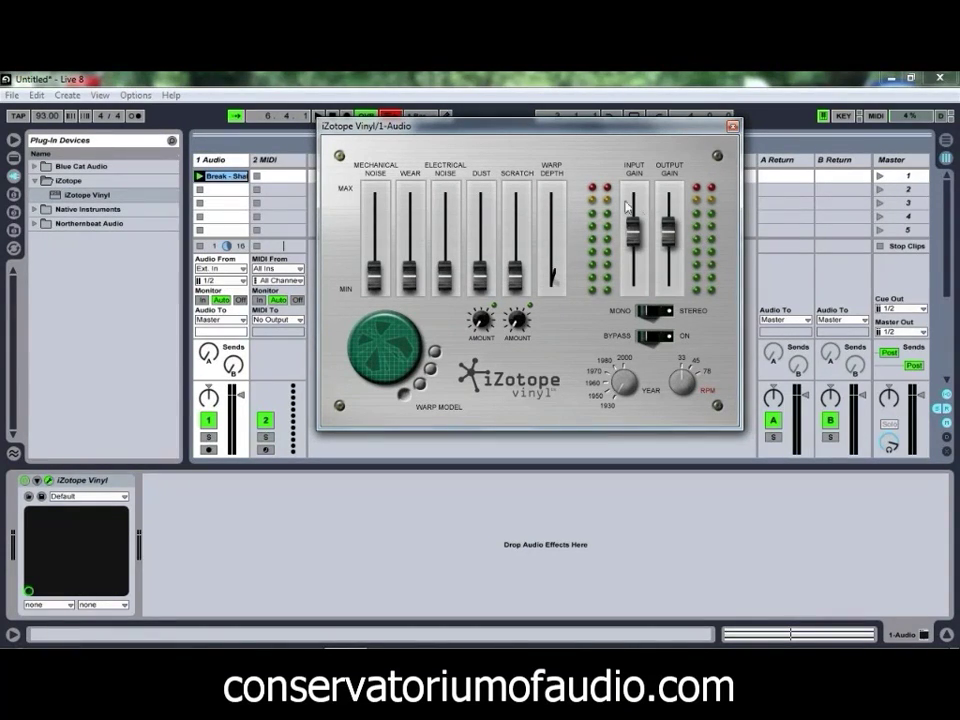
- Relaunch Break, move Year toward 1990–2000, and sweep Mechanical Noise to max, then about -20.8dB
left_click(198, 177)
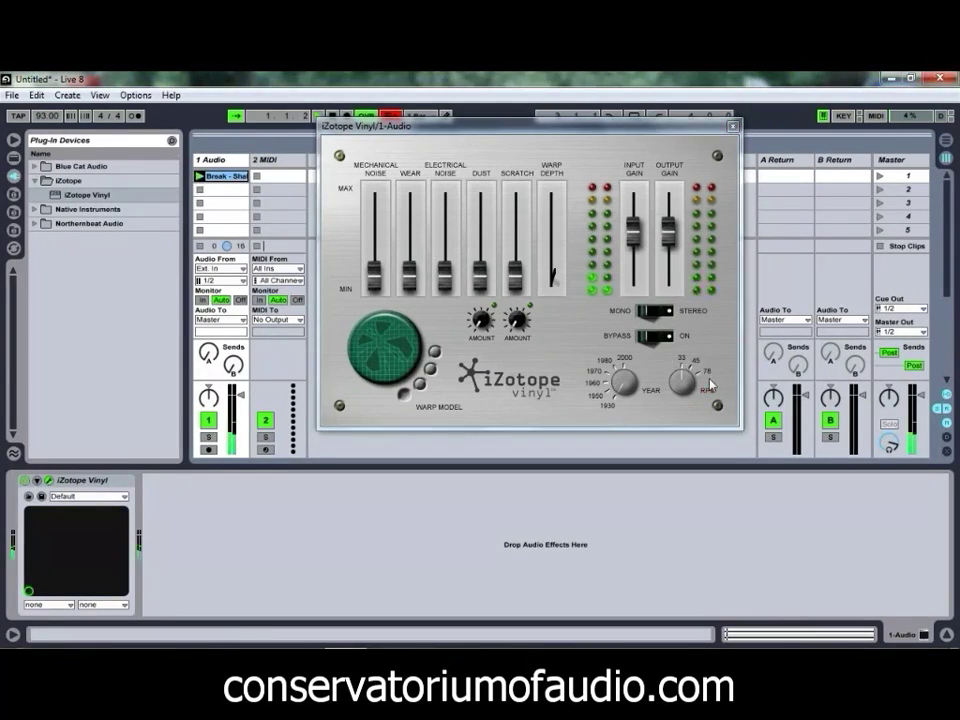
left_click_drag(611, 384, 633, 367)
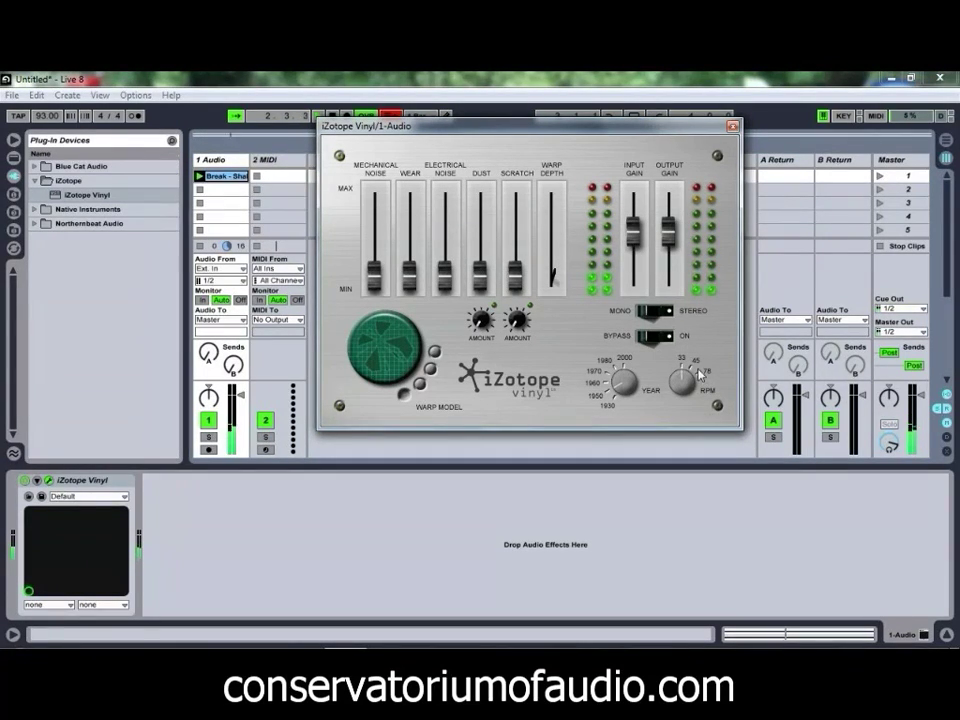
left_click_drag(375, 272, 378, 242)
left_click_drag(378, 229, 378, 206)
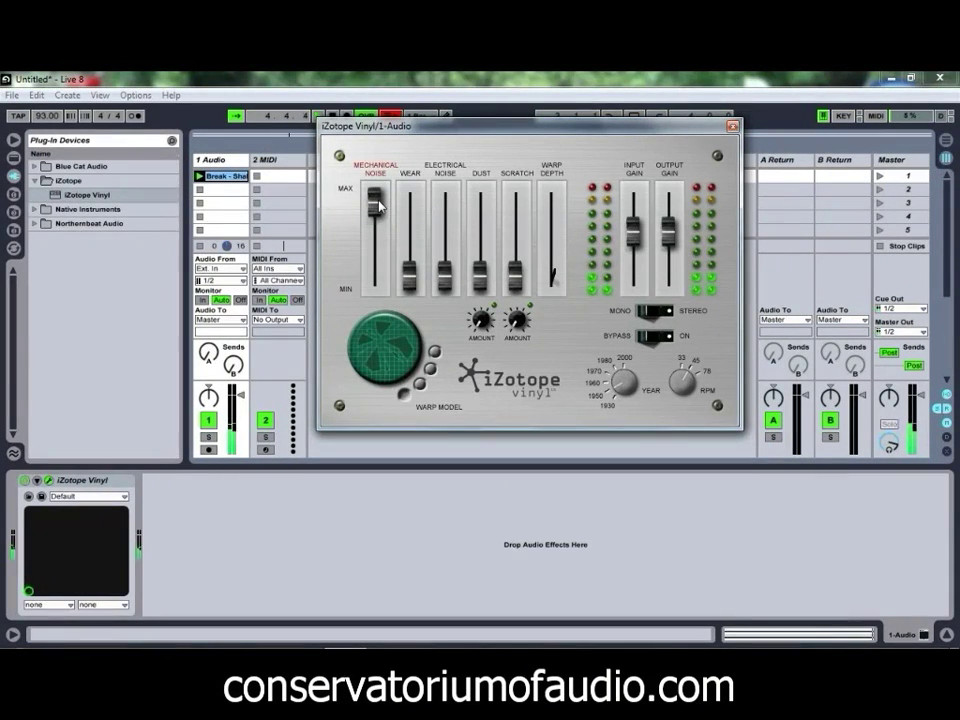
left_click_drag(379, 206, 481, 222)
- Turn the Dust Amount to 70%, raise the Dust fader, and lift Scratch to about two-thirds
left_click(483, 320)
left_click_drag(483, 320, 484, 311)
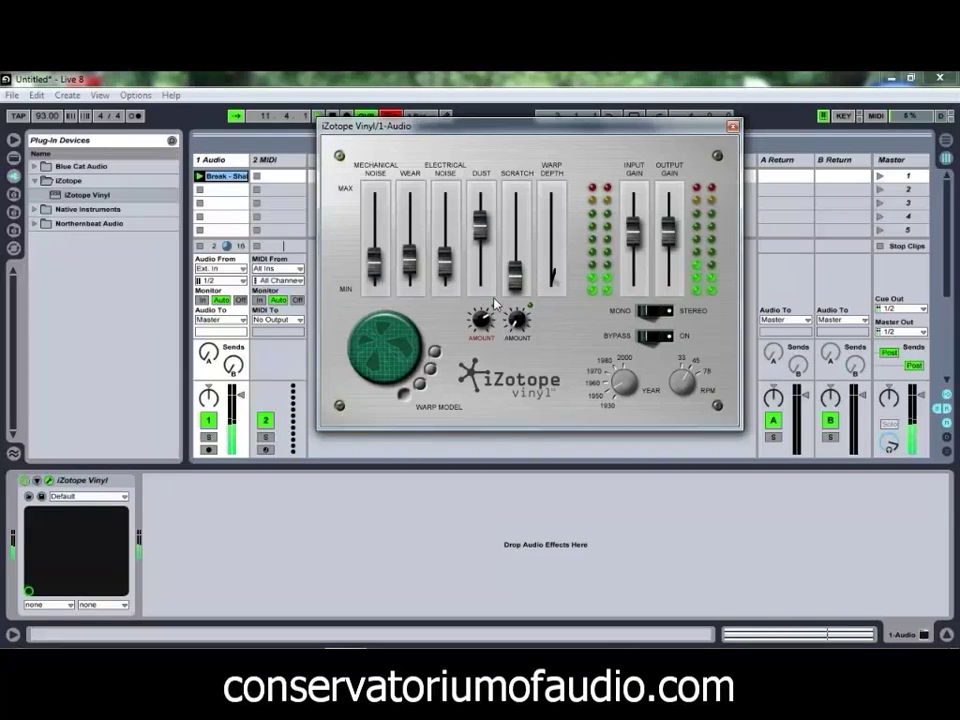
left_click_drag(481, 222, 486, 198)
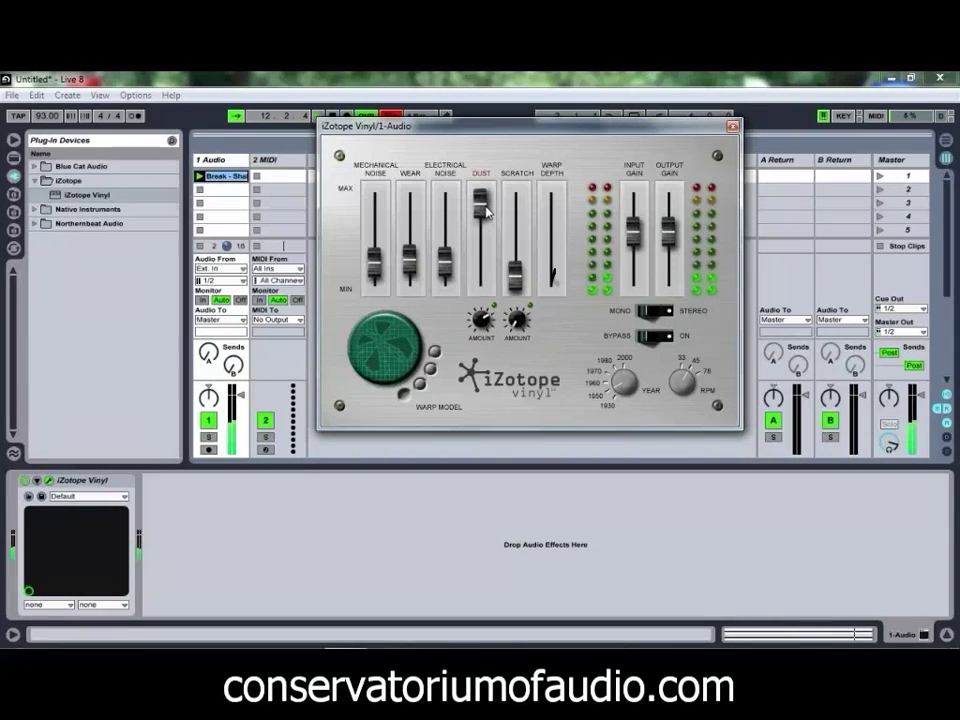
left_click_drag(519, 283, 519, 215)
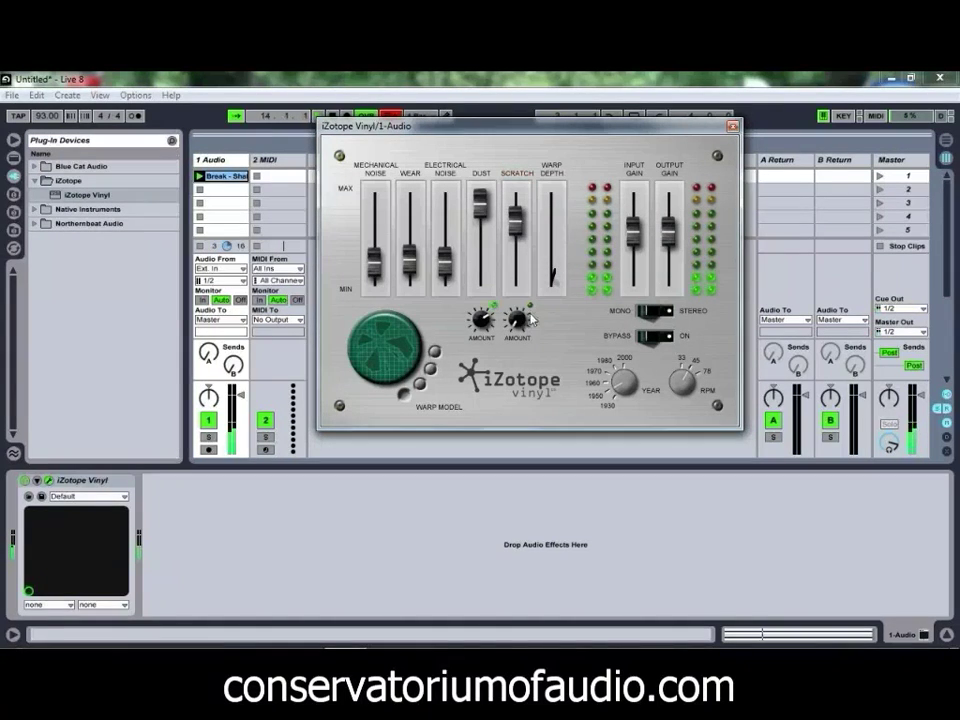
- Increase the scratch count from 4 to 5, then pull Dust and Scratch faders near minimum
mouse_move(516, 318)
left_click_drag(516, 318, 517, 312)
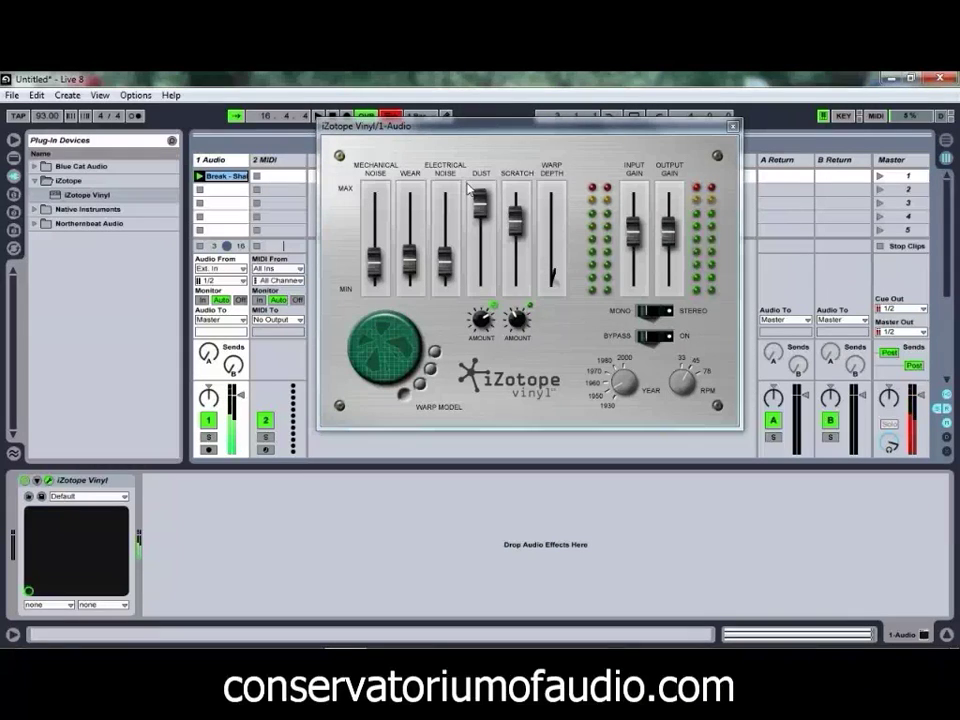
left_click_drag(480, 203, 480, 271)
left_click_drag(520, 199, 515, 272)
left_click_drag(482, 318, 514, 350)
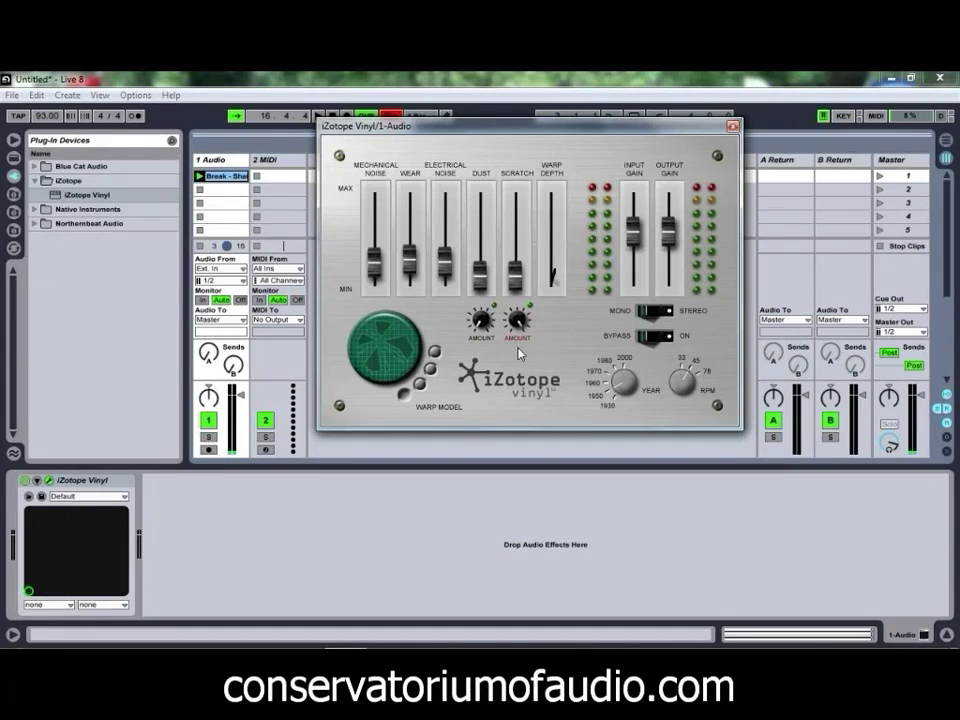
- Set Scratch Amount to No Scratches and drop Electrical Noise, Wear and Mechanical Noise to MIN
left_click_drag(444, 258, 444, 290)
left_click_drag(409, 257, 409, 290)
left_click_drag(374, 262, 380, 303)
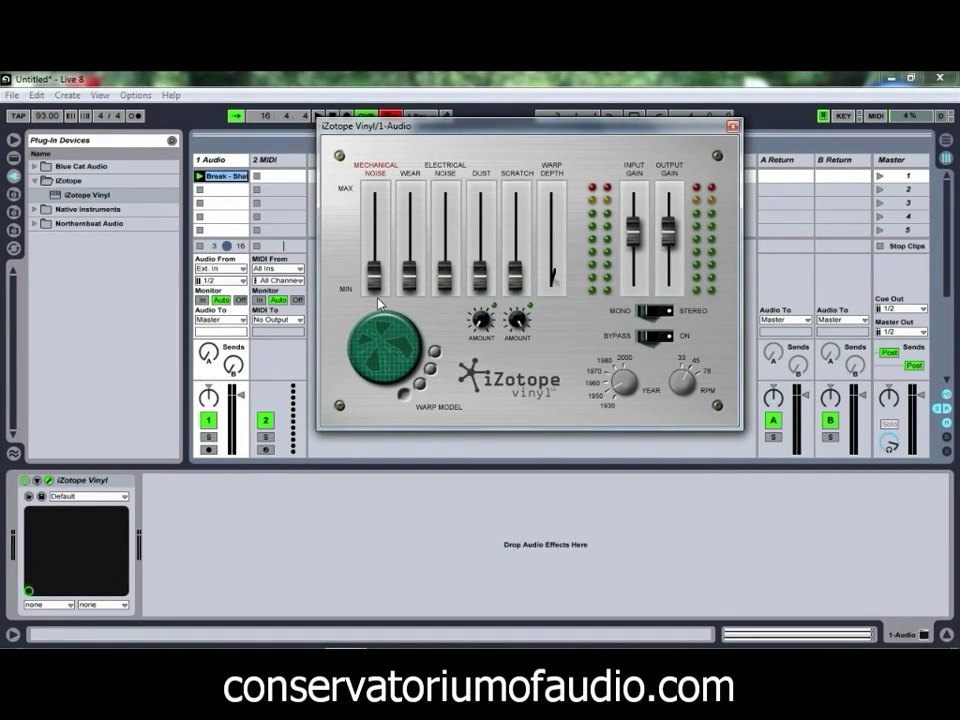